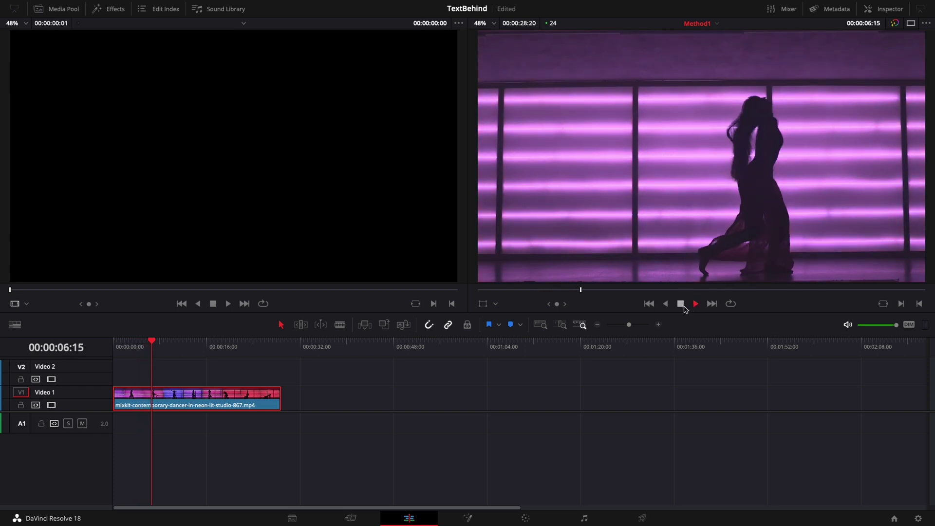
- Stop playback and add a Text title on Video 2, trimmed to start at 00:00:00:00
{"action": "left_click", "coordinate": [684, 307]}
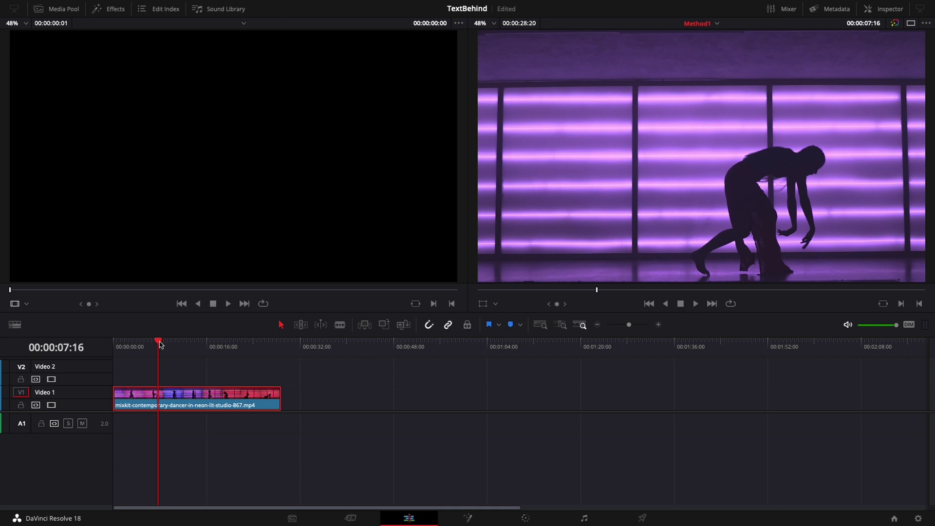
{"action": "left_click_drag", "start_coordinate": [161, 345], "coordinate": [115, 344]}
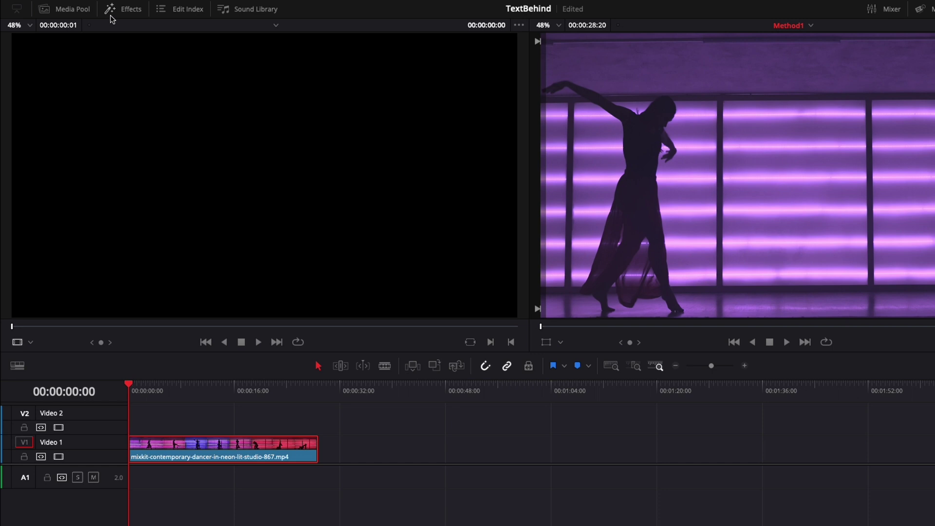
{"action": "left_click", "coordinate": [130, 14]}
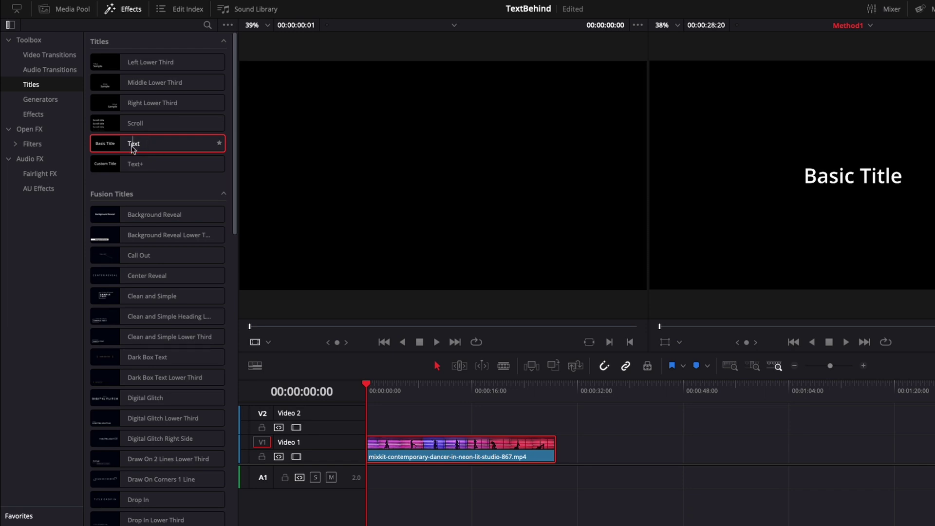
{"action": "left_click_drag", "start_coordinate": [142, 147], "coordinate": [555, 419]}
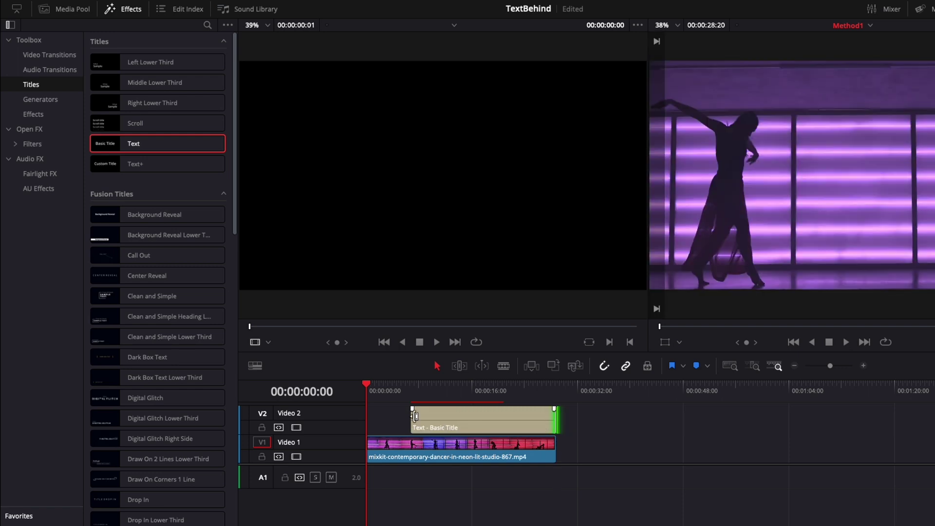
{"action": "left_click_drag", "start_coordinate": [415, 415], "coordinate": [359, 423]}
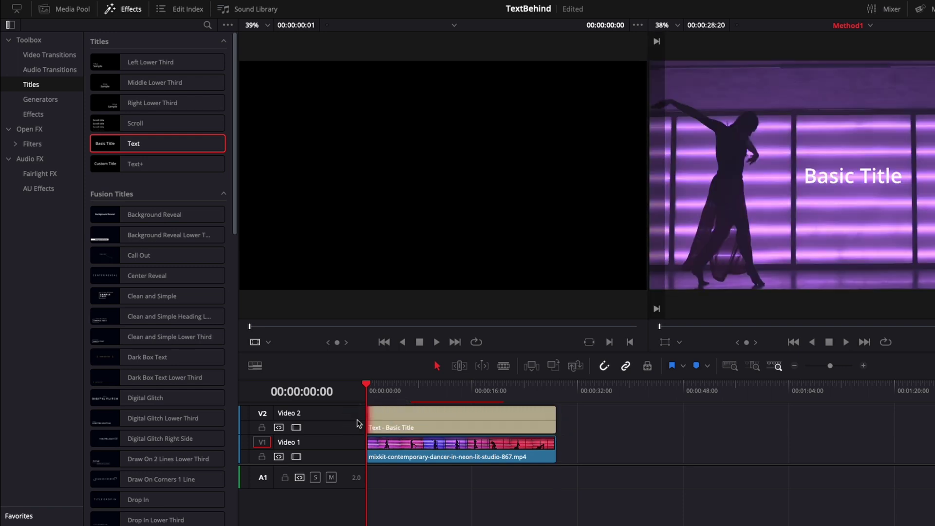
- Replace the title's 'Basic Title' wording with 'TEXT' in the Inspector
{"action": "left_click", "coordinate": [441, 414]}
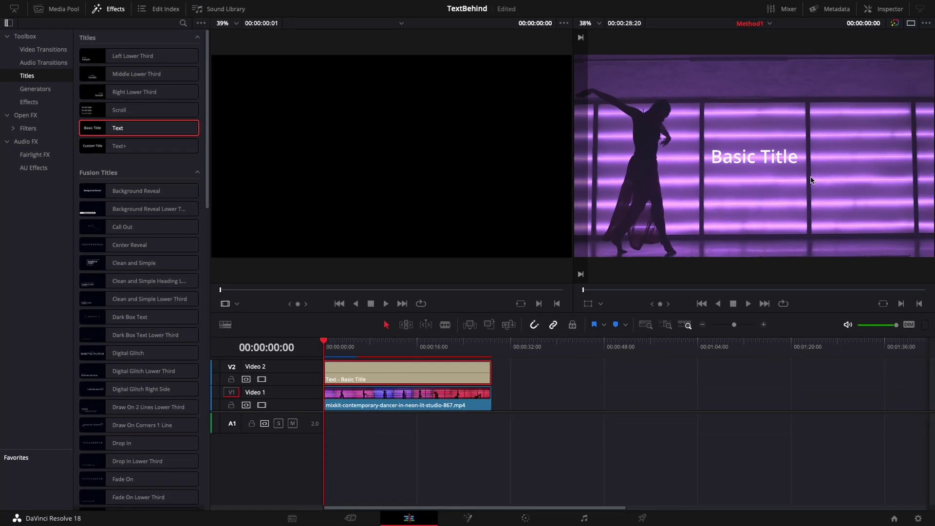
{"action": "left_click", "coordinate": [890, 9]}
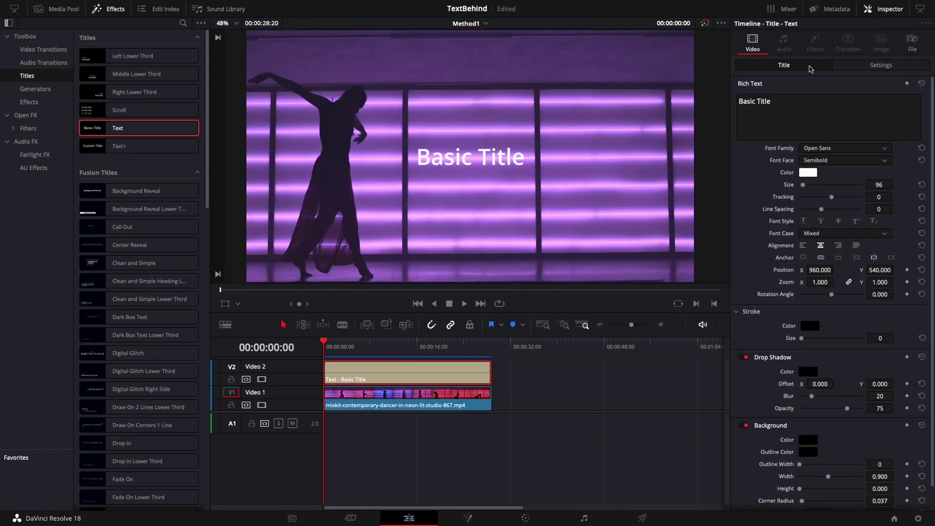
{"action": "left_click", "coordinate": [781, 106]}
{"action": "key", "text": "BackSpace"}
{"action": "key", "text": "BackSpace"}
{"action": "key", "text": "BackSpace"}
{"action": "key", "text": "BackSpace"}
{"action": "key", "text": "BackSpace"}
{"action": "key", "text": "BackSpace"}
{"action": "key", "text": "BackSpace"}
{"action": "key", "text": "BackSpace"}
{"action": "key", "text": "BackSpace"}
{"action": "key", "text": "BackSpace"}
{"action": "key", "text": "BackSpace"}
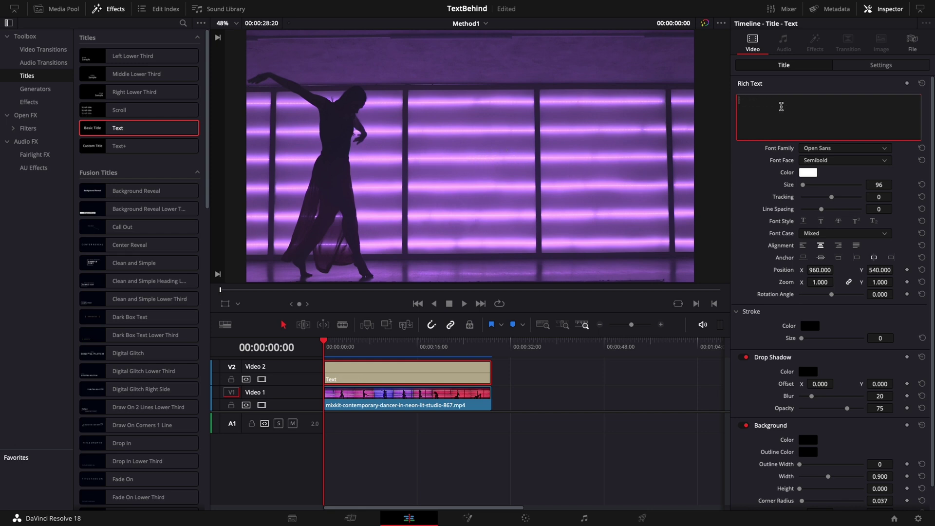
{"action": "type", "text": "TEXT"}
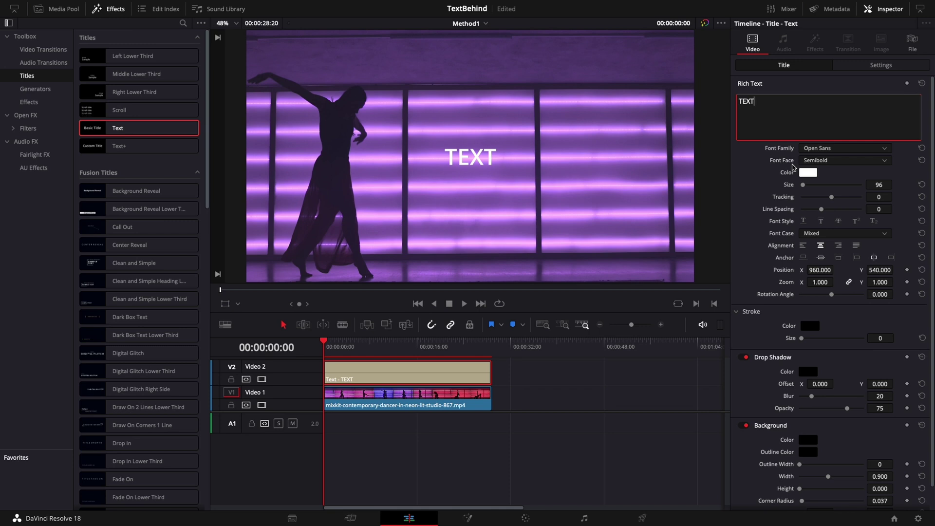
- Enlarge the title text to size 600 and color it blue
{"action": "left_click_drag", "start_coordinate": [804, 185], "coordinate": [810, 187]}
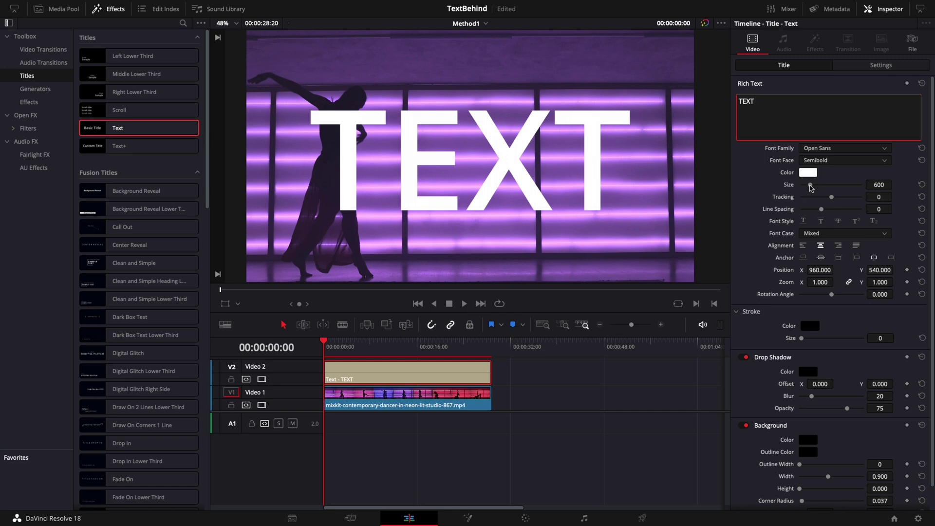
{"action": "left_click", "coordinate": [808, 173]}
{"action": "left_click_drag", "start_coordinate": [44, 364], "coordinate": [32, 410]}
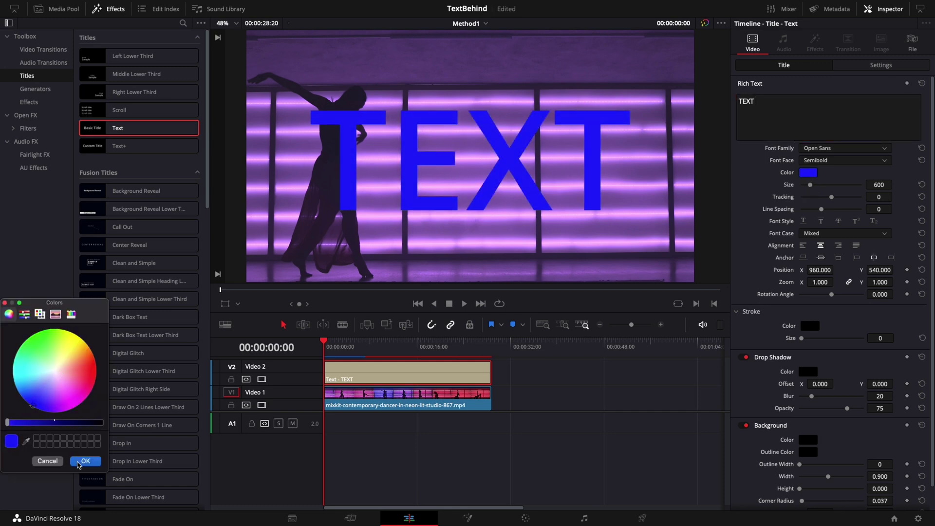
- Confirm the blue color and open the title's Composite Mode list in the Settings panel
{"action": "left_click", "coordinate": [83, 461]}
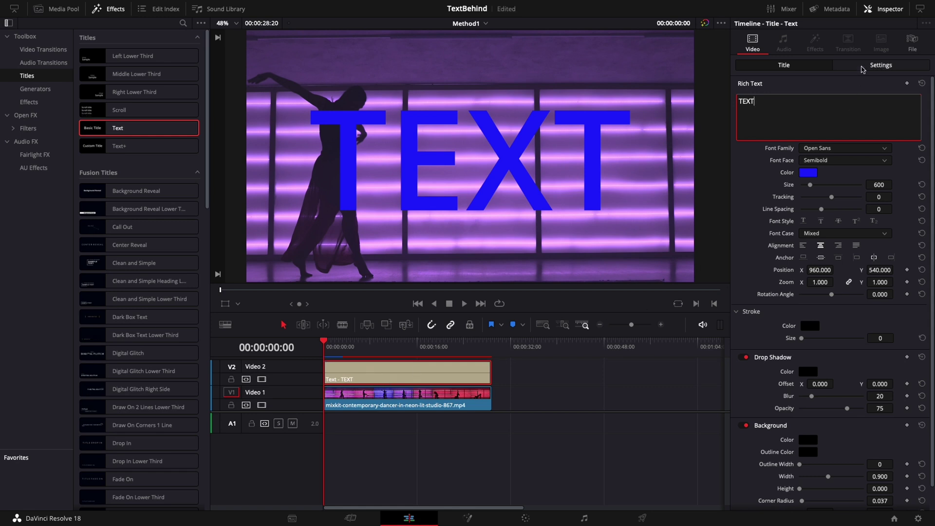
{"action": "left_click", "coordinate": [863, 68]}
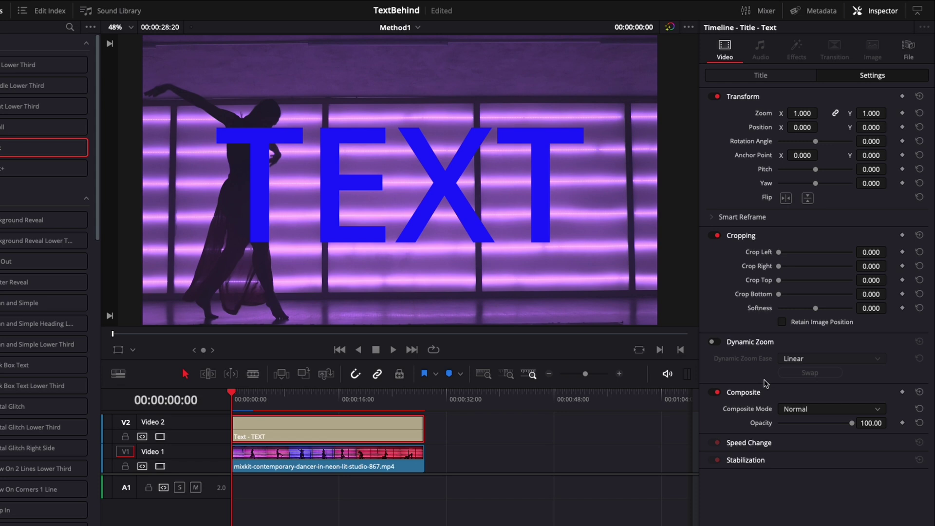
{"action": "left_click", "coordinate": [807, 410]}
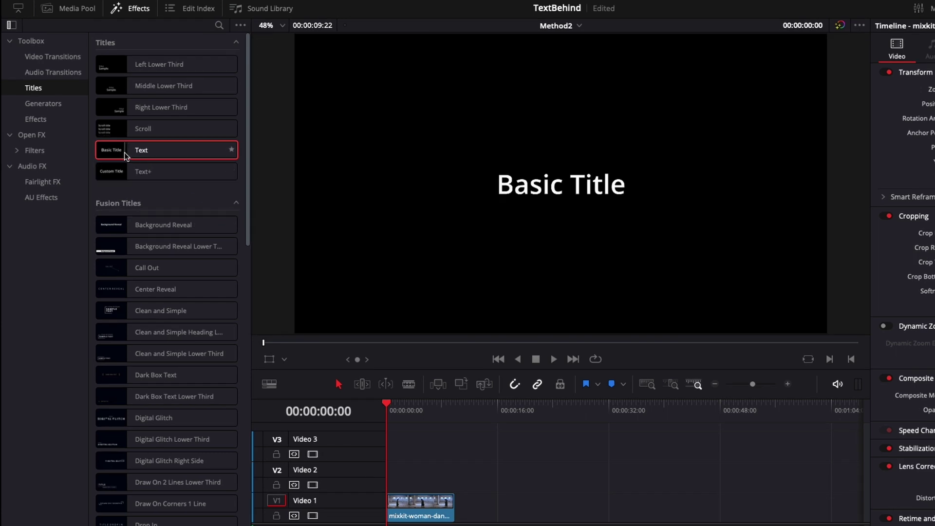
- Drop a Text title onto Video 2 of Method2 and select its 'Basic Title' wording
{"action": "left_click_drag", "start_coordinate": [124, 152], "coordinate": [388, 471]}
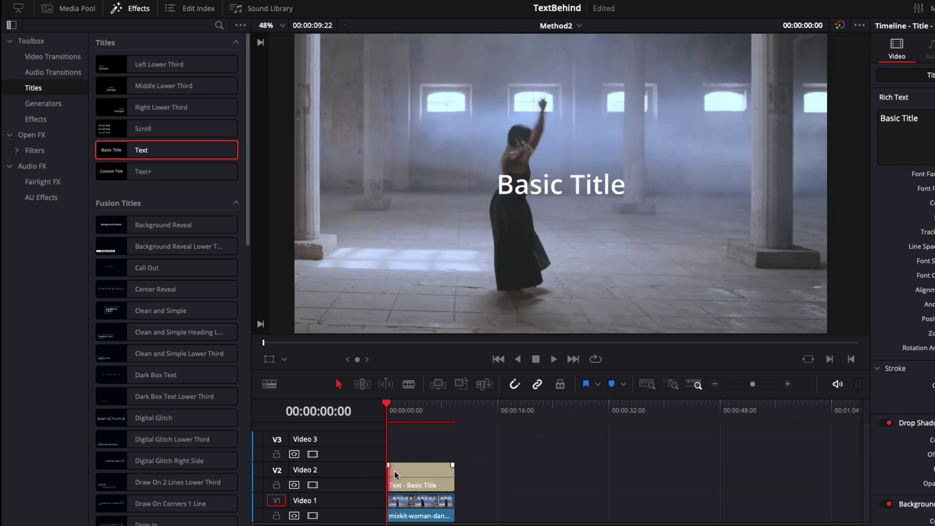
{"action": "left_click", "coordinate": [419, 472]}
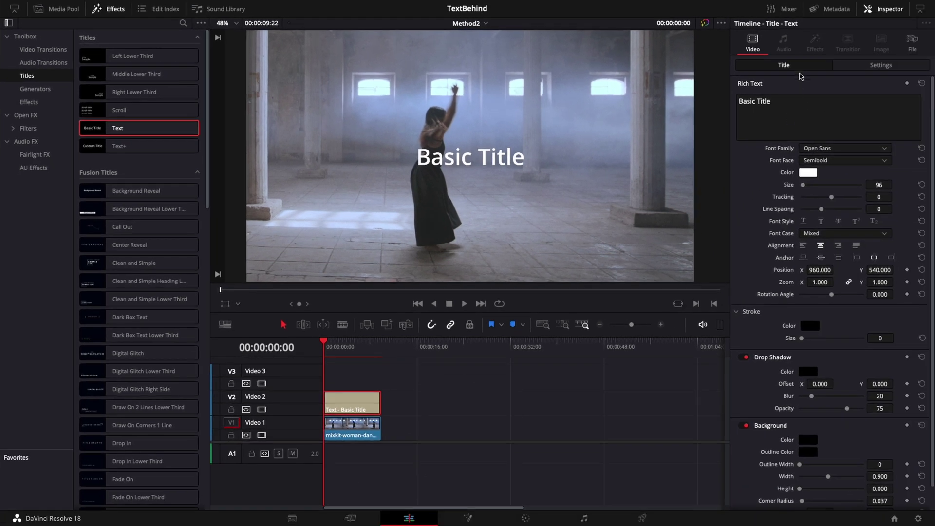
{"action": "left_click_drag", "start_coordinate": [795, 106], "coordinate": [739, 104]}
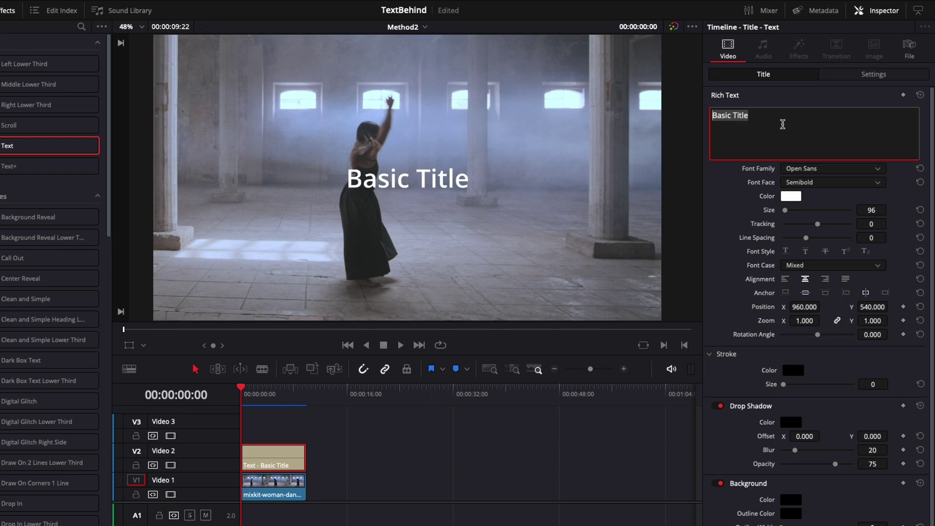
- Retitle the text 'GIVEAWAY', enlarge it, and duplicate the dancer clip onto Video 3
{"action": "type", "text": "GIVEAWAY"}
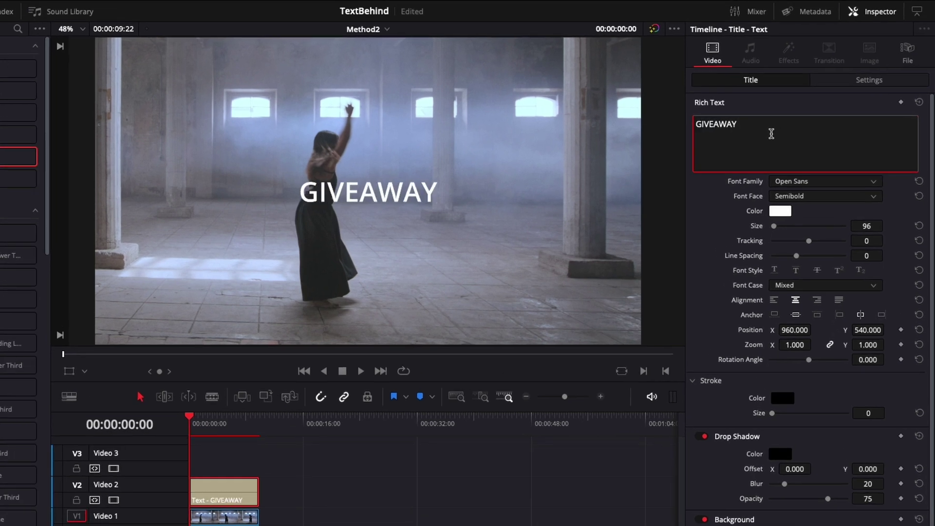
{"action": "mouse_move", "coordinate": [864, 228]}
{"action": "left_mouse_down"}
{"action": "mouse_move", "coordinate": [914, 229]}
{"action": "mouse_move", "coordinate": [361, 319]}
{"action": "mouse_move", "coordinate": [865, 232]}
{"action": "left_mouse_up"}
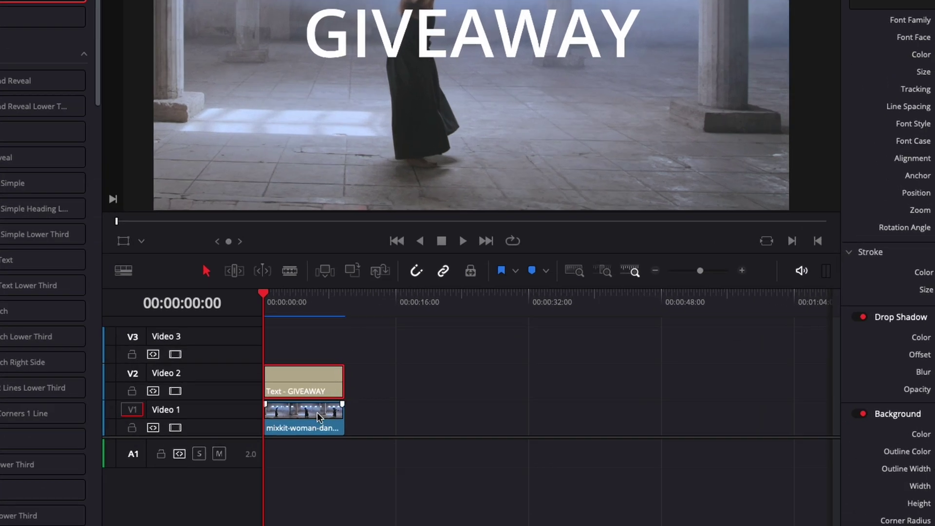
{"action": "left_click_drag", "start_coordinate": [319, 417], "coordinate": [316, 356]}
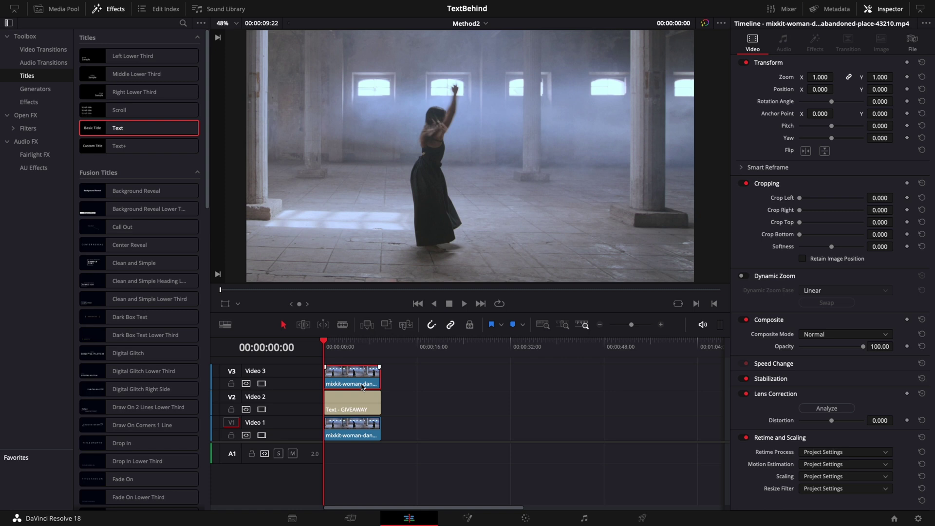
- Search Open FX for 'dept' and drop Depth Map onto the Video 3 dancer copy
{"action": "left_click", "coordinate": [29, 116]}
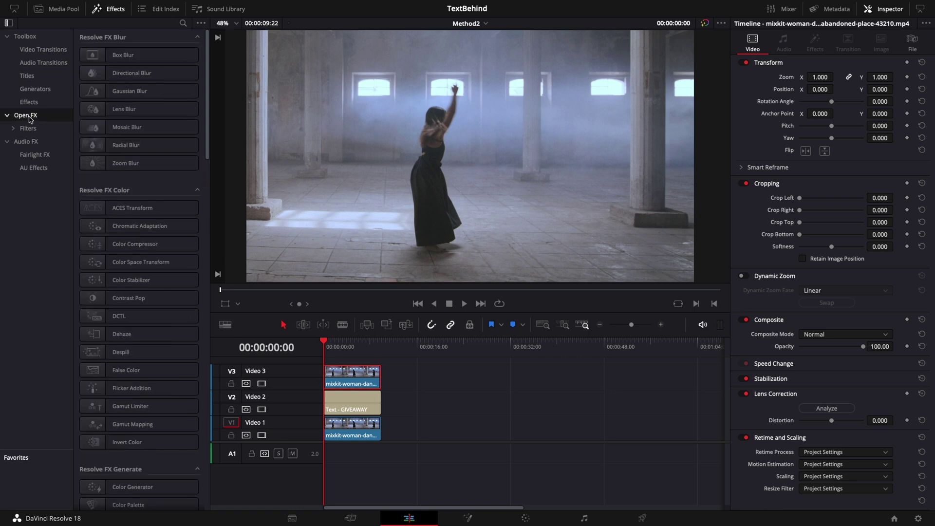
{"action": "left_click", "coordinate": [183, 24]}
{"action": "type", "text": "depth"}
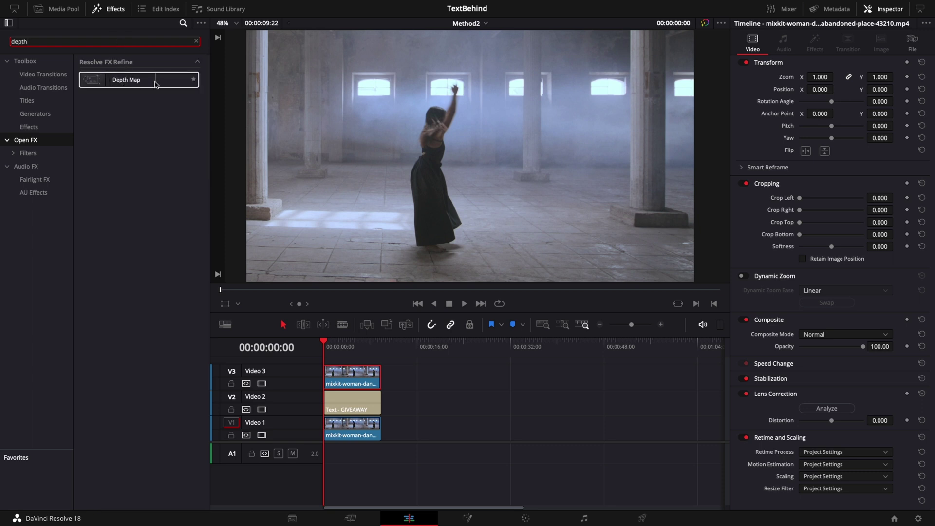
{"action": "left_click_drag", "start_coordinate": [156, 84], "coordinate": [351, 380]}
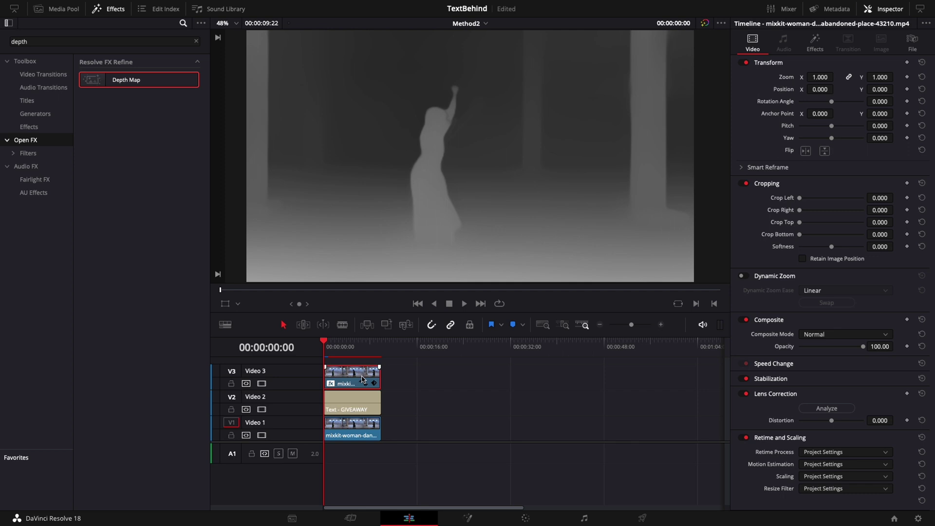
- Set Depth Map quality to Faster and turn off Depth Map Preview
{"action": "left_click", "coordinate": [821, 51]}
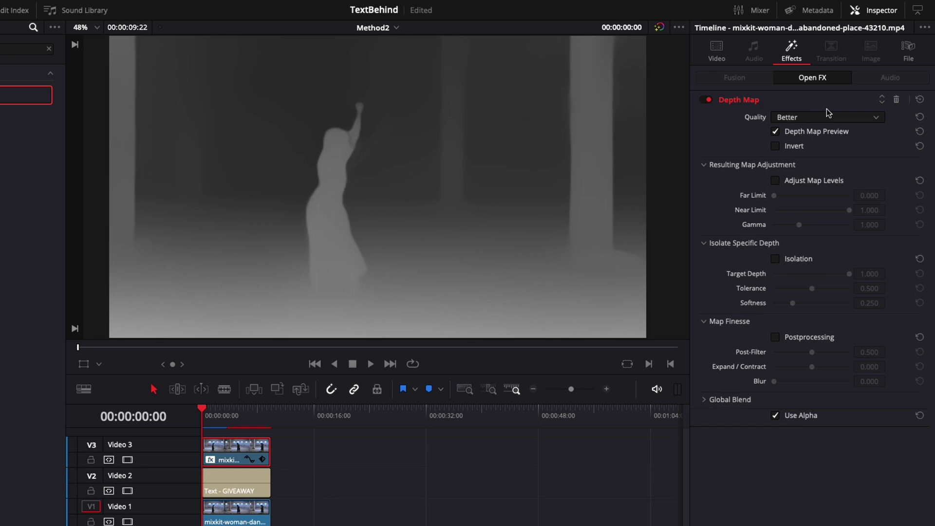
{"action": "left_click", "coordinate": [823, 117]}
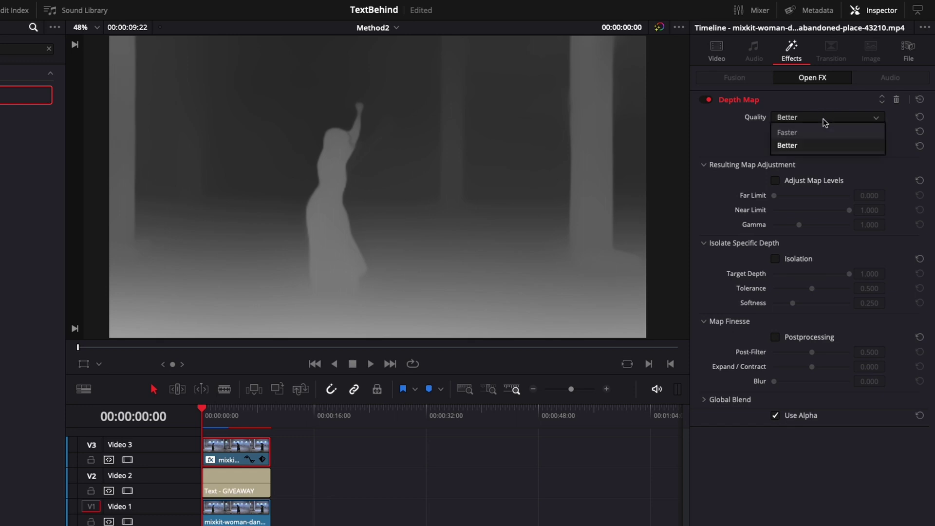
{"action": "left_click", "coordinate": [818, 132]}
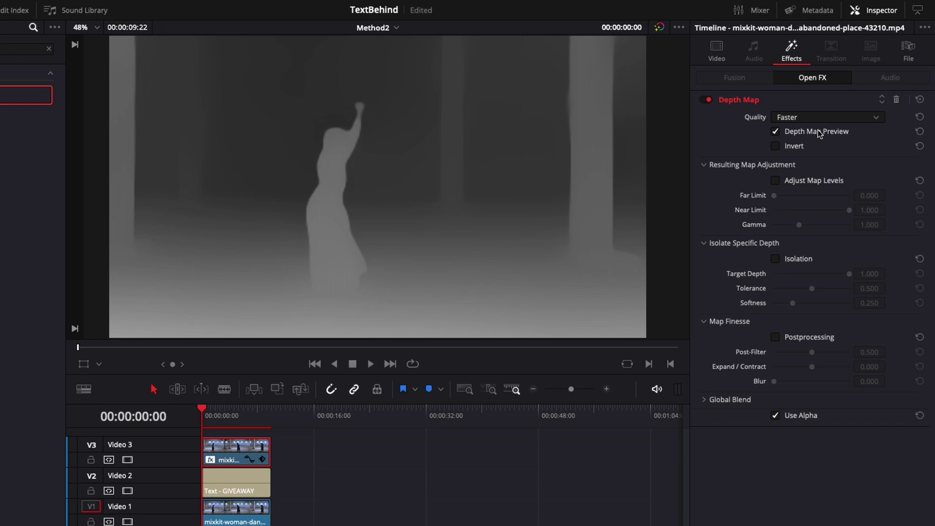
{"action": "left_click", "coordinate": [794, 136]}
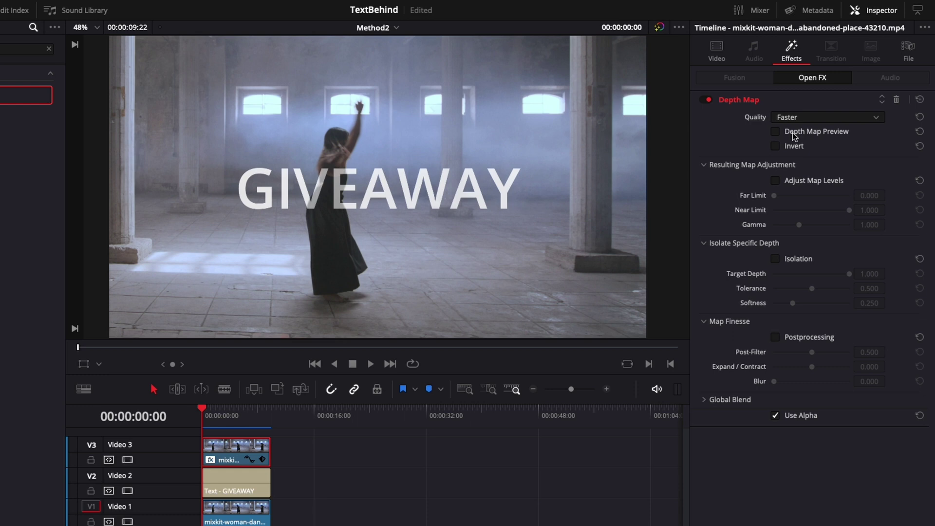
- Enable Adjust Map Levels with Near Limit 0.349 and Gamma 1.303, preview back on
{"action": "left_click", "coordinate": [776, 181]}
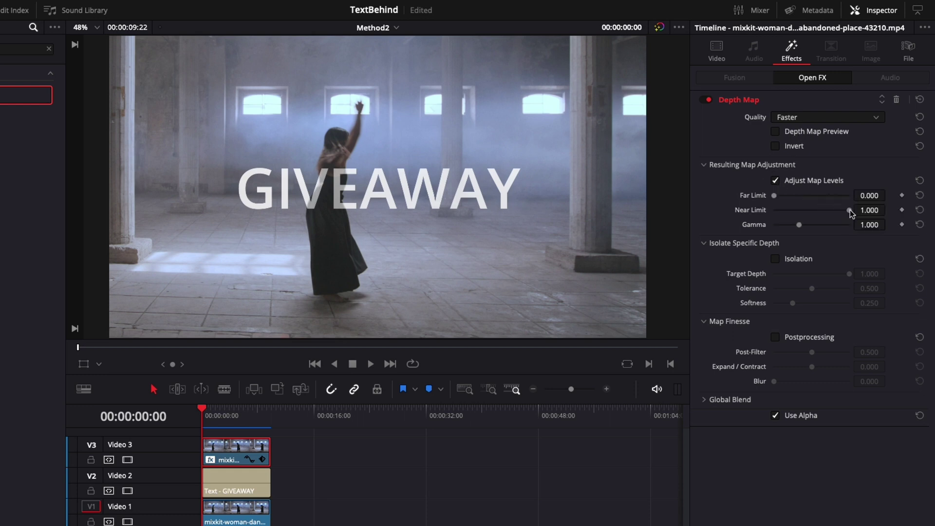
{"action": "left_click_drag", "start_coordinate": [850, 213], "coordinate": [803, 215]}
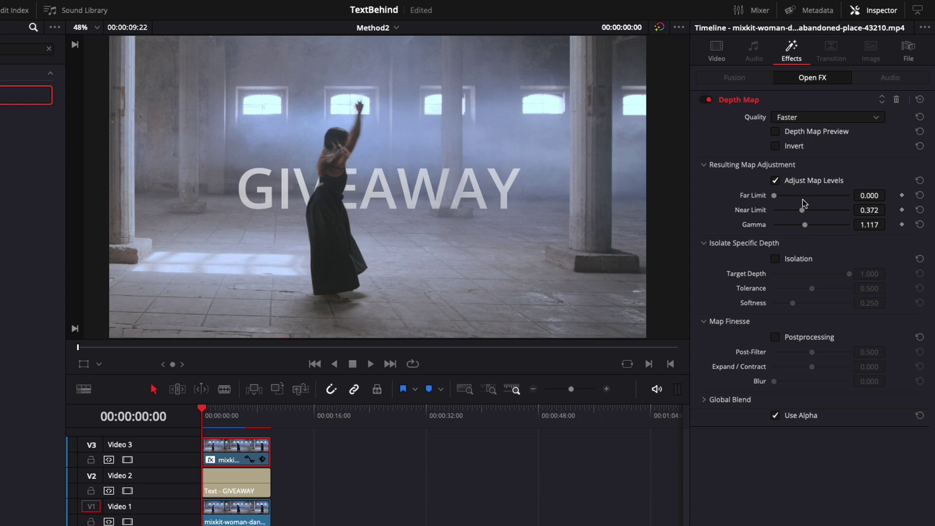
{"action": "left_click", "coordinate": [775, 132]}
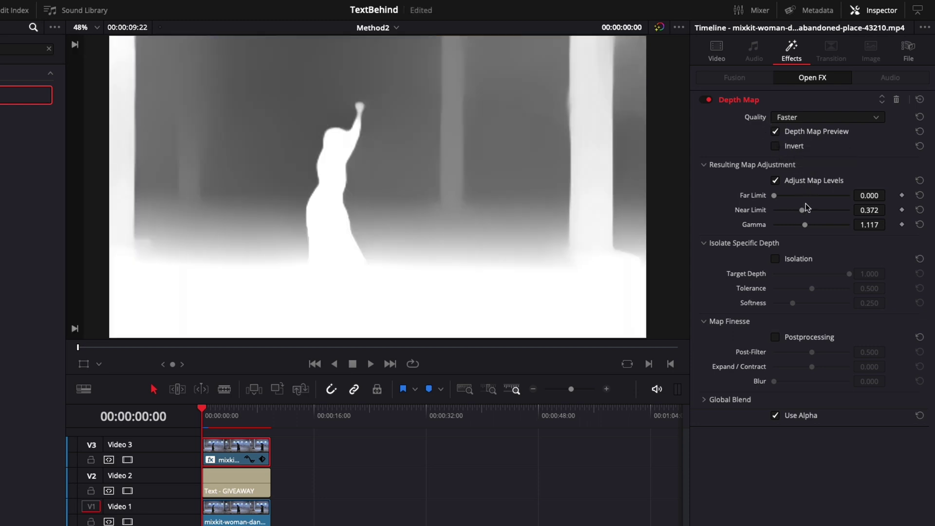
{"action": "left_click_drag", "start_coordinate": [802, 211], "coordinate": [816, 229]}
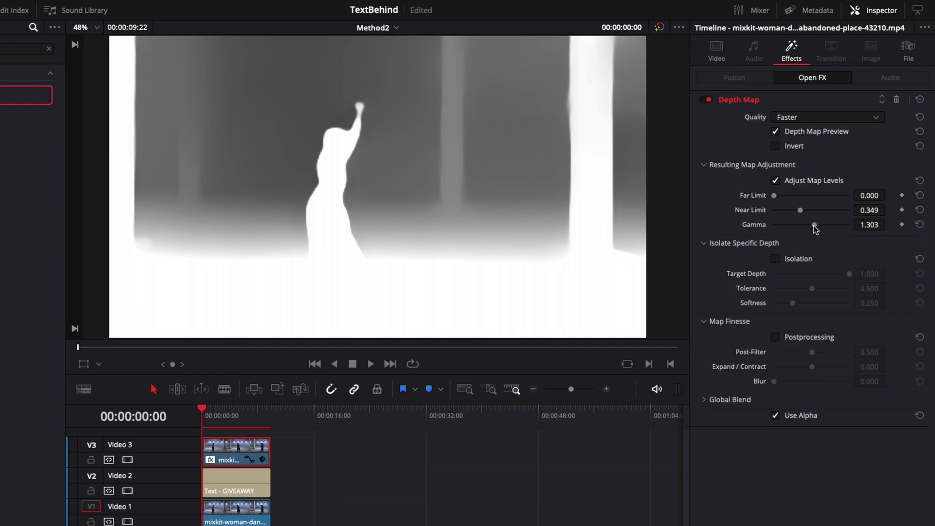
- Enable Isolation at Softness 0.000 and Tolerance 0.303, then preview off and play back
{"action": "left_click", "coordinate": [781, 261]}
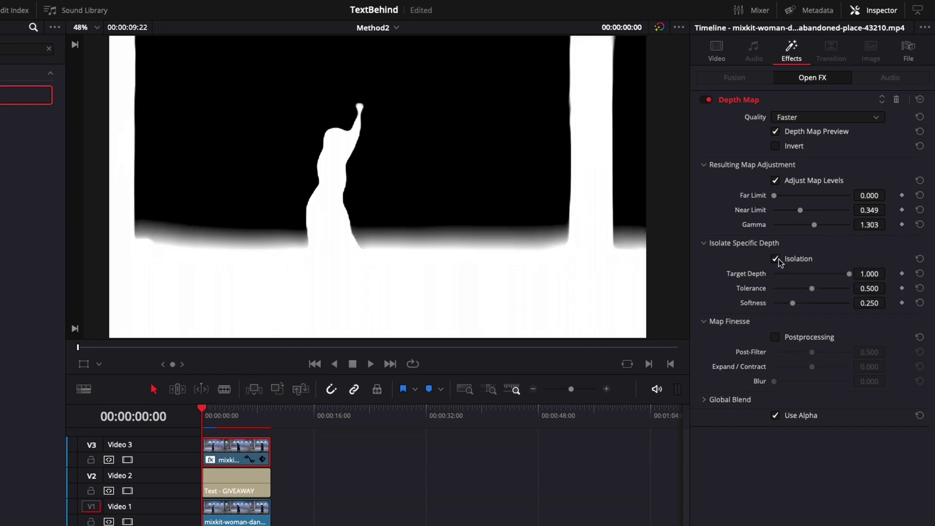
{"action": "mouse_move", "coordinate": [794, 303]}
{"action": "left_mouse_down"}
{"action": "mouse_move", "coordinate": [774, 303]}
{"action": "mouse_move", "coordinate": [808, 290]}
{"action": "mouse_move", "coordinate": [797, 288]}
{"action": "left_mouse_up"}
{"action": "left_click", "coordinate": [803, 138]}
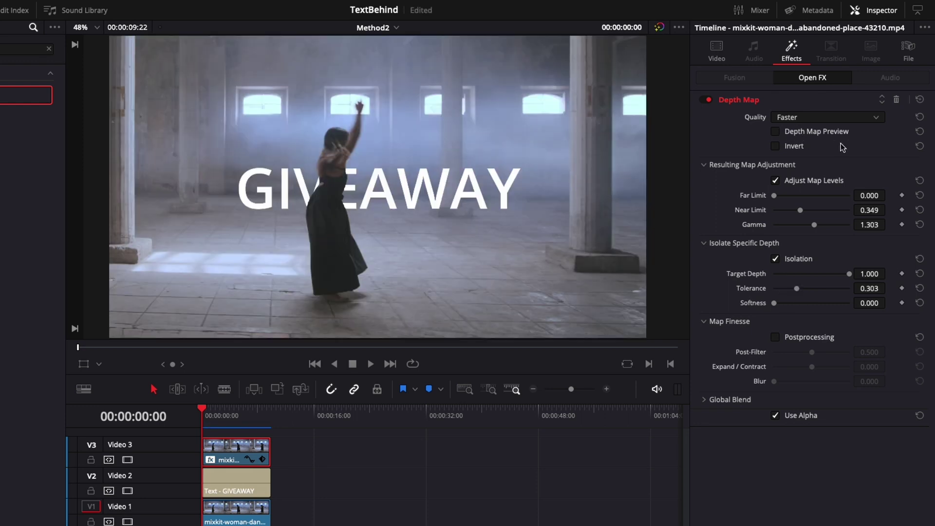
{"action": "left_click", "coordinate": [370, 364]}
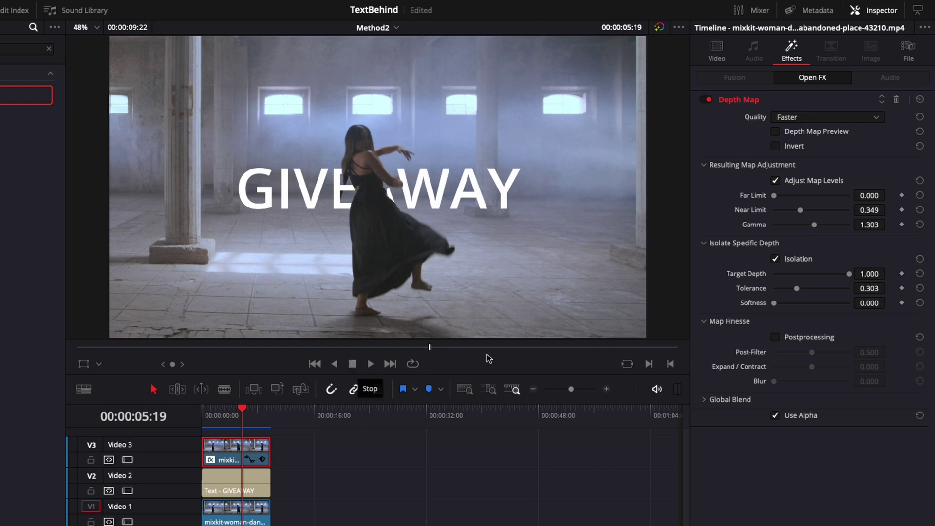
- Enable Postprocessing with Post-Filter 0.690, Expand/Contract 0.271, Blur 0.217, then hide the preview
{"action": "left_click", "coordinate": [804, 136]}
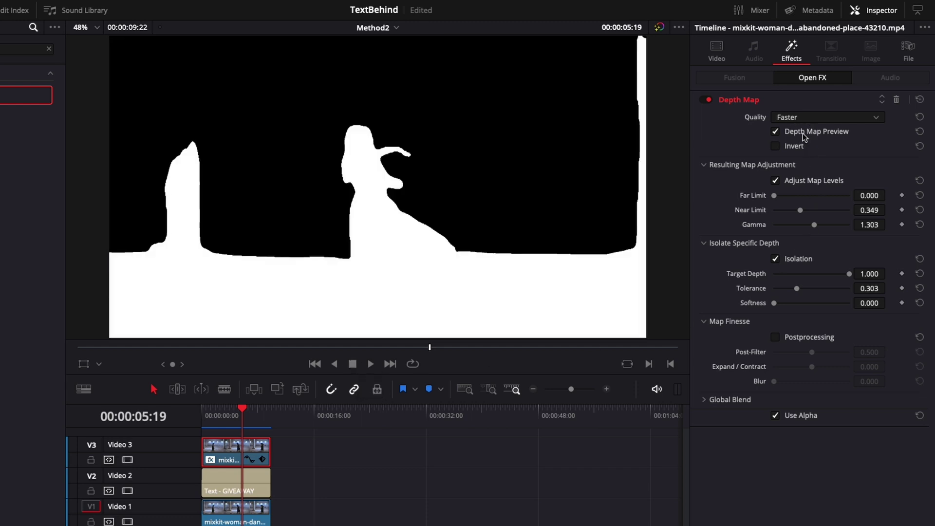
{"action": "left_click", "coordinate": [777, 340]}
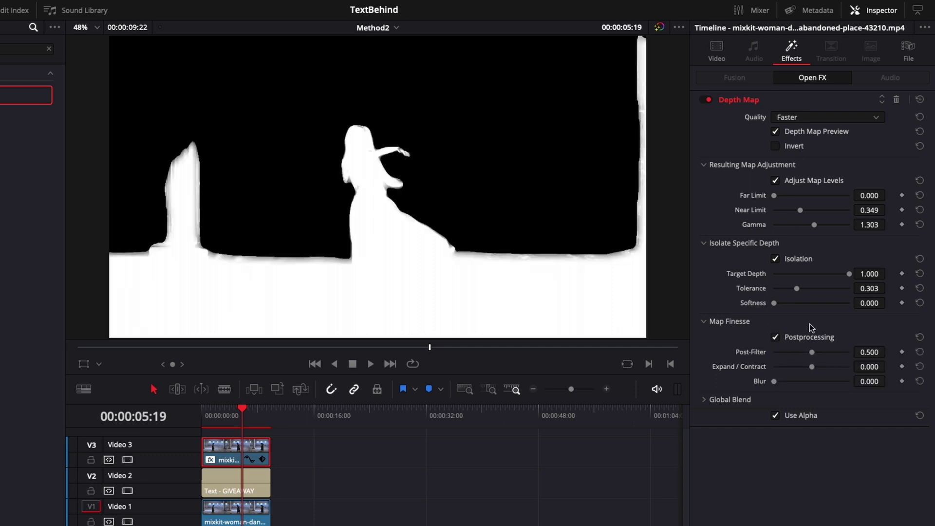
{"action": "left_click_drag", "start_coordinate": [812, 352], "coordinate": [790, 381]}
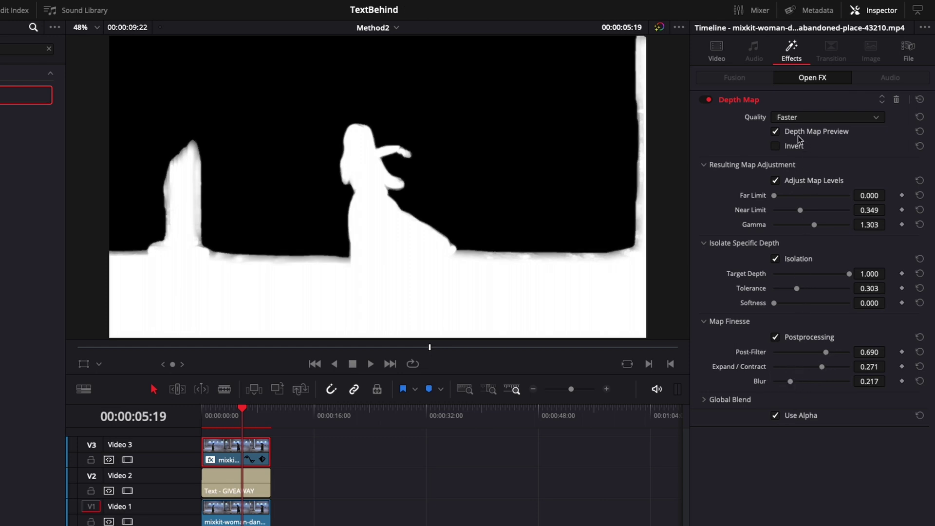
{"action": "left_click", "coordinate": [798, 134]}
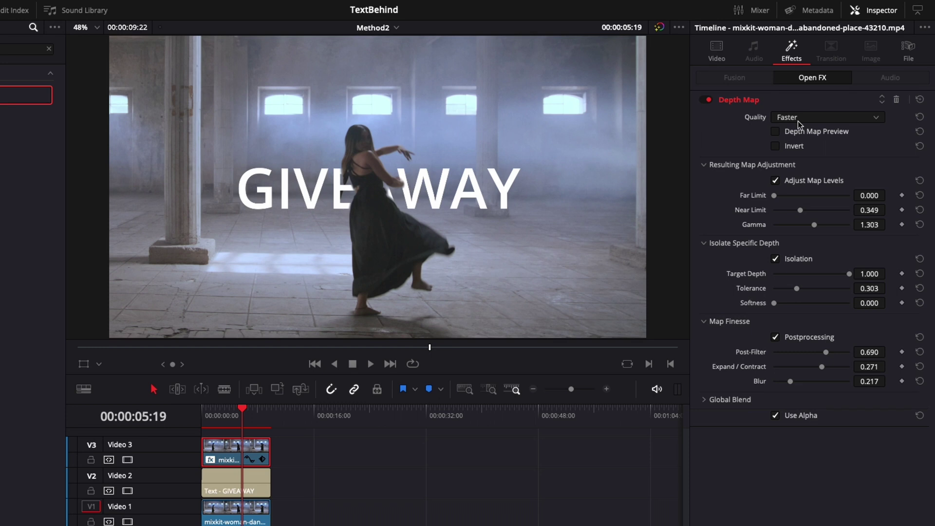
{"action": "left_click", "coordinate": [799, 119]}
- Switch the Depth Map quality to Better and return the playhead to the timeline's first frame
{"action": "left_click", "coordinate": [795, 146]}
{"action": "key", "text": "Home"}
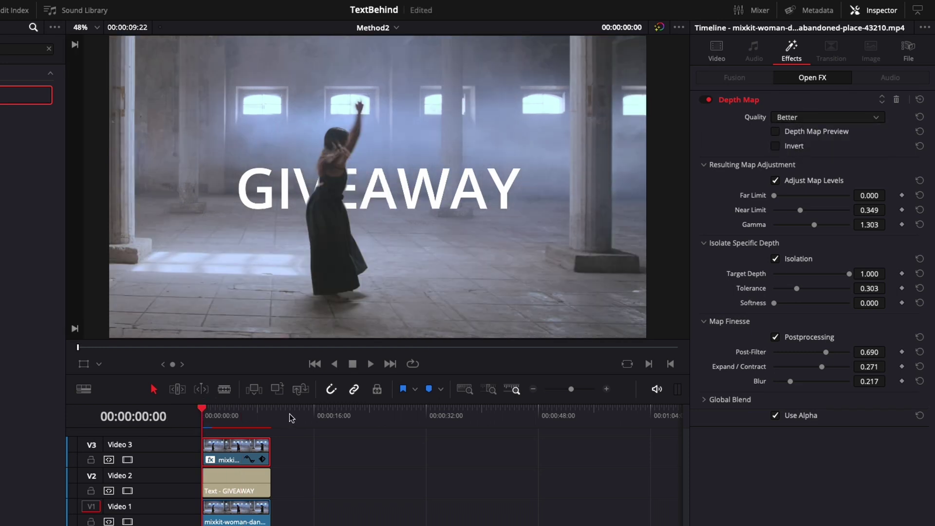